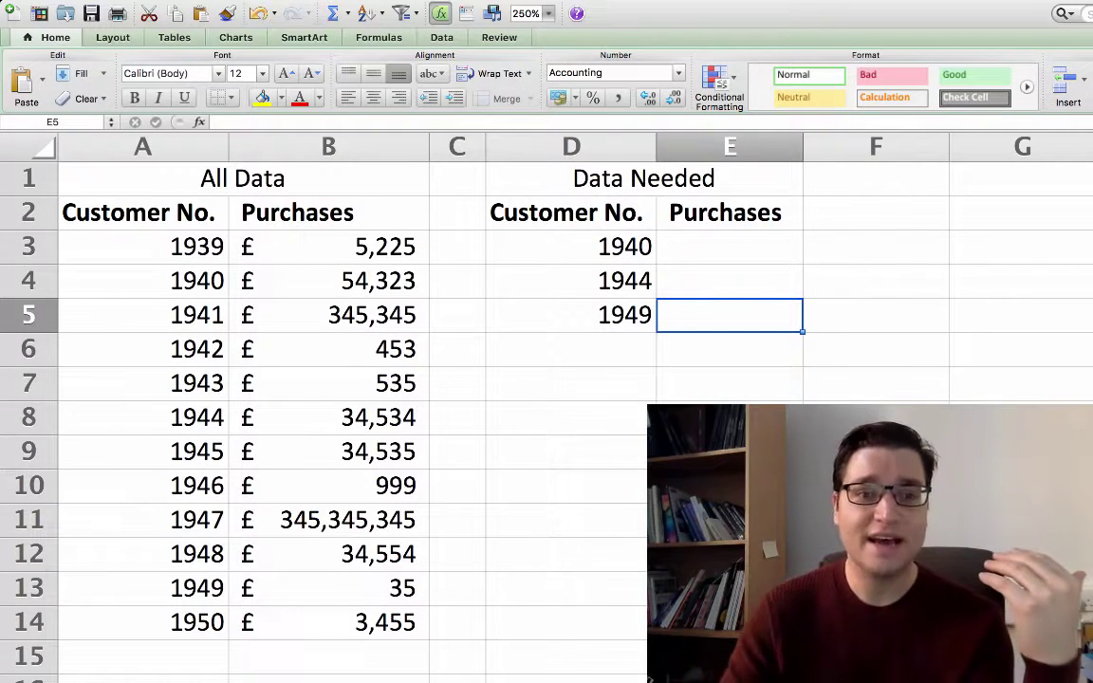
# - Review the All Data and Data Needed tables, noting customers 1939, 1947, 1948 and 1940
pyautogui.click(171, 247)
pyautogui.click(298, 242)
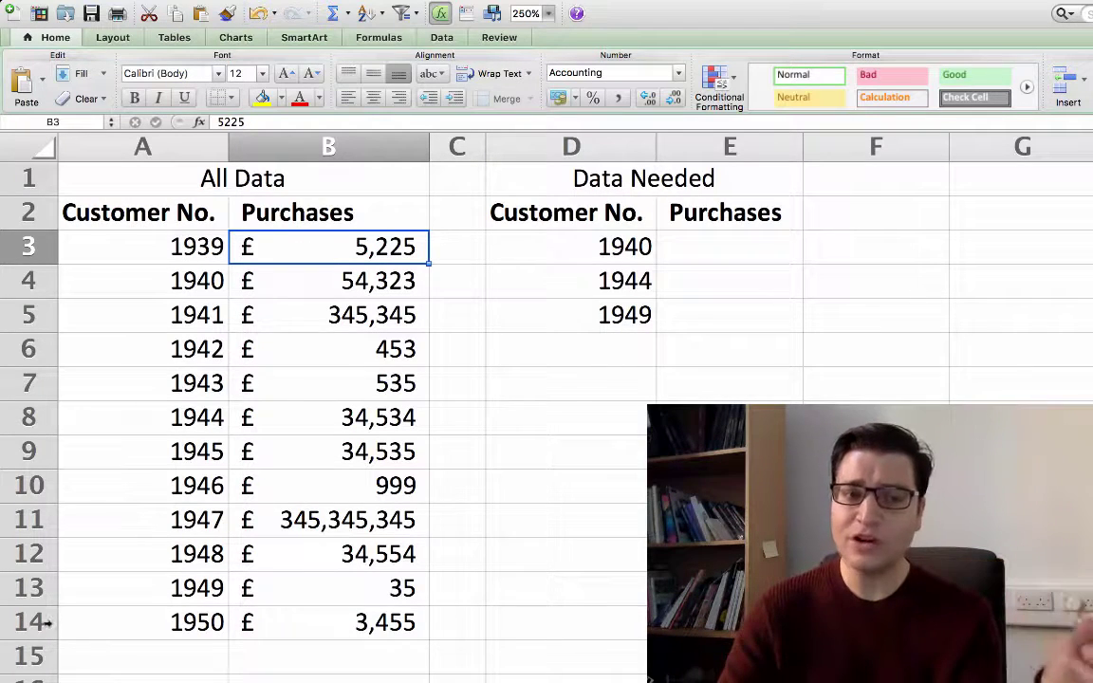
pyautogui.click(173, 523)
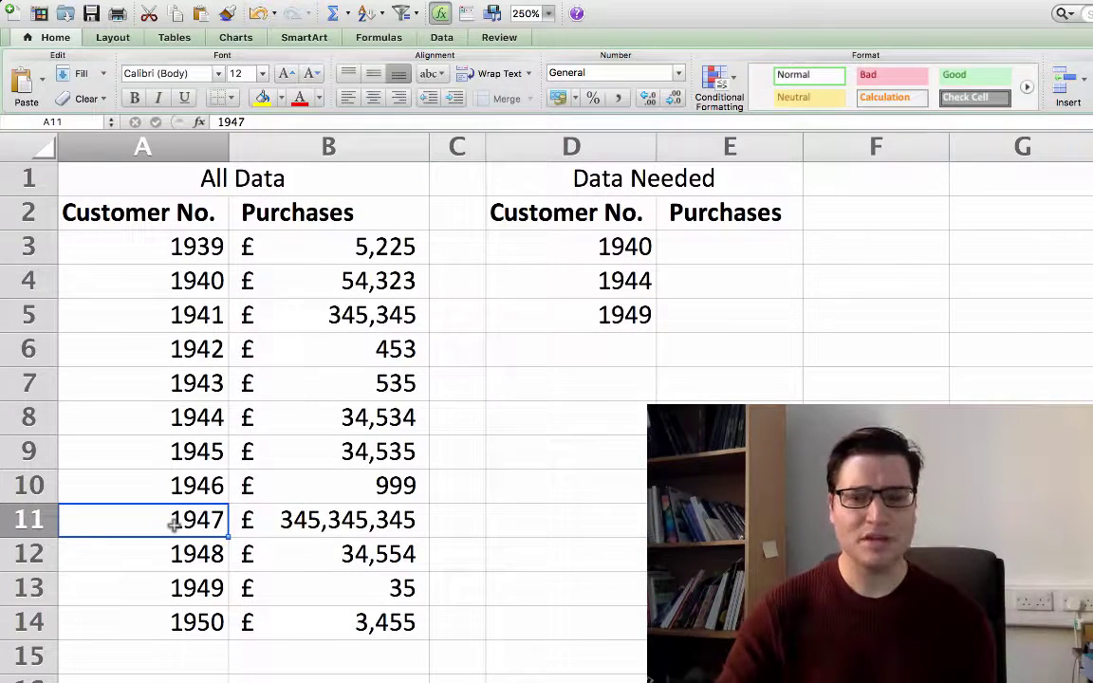
pyautogui.moveTo(213, 248); pyautogui.dragTo(320, 625)
pyautogui.click(192, 566)
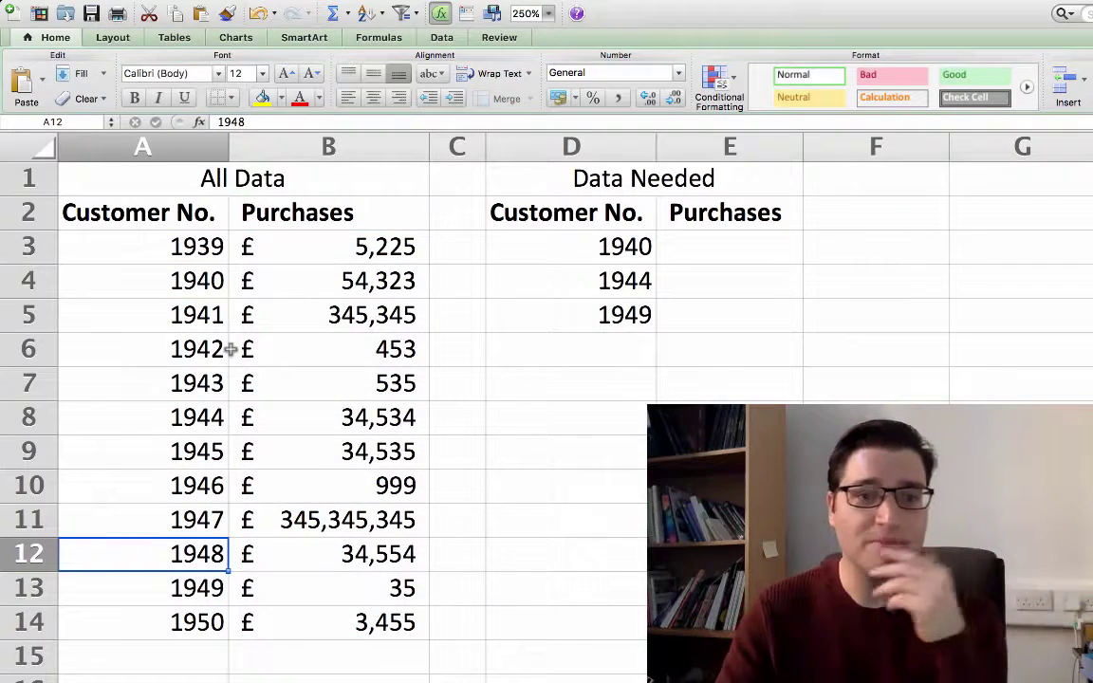
pyautogui.moveTo(591, 248); pyautogui.dragTo(695, 321)
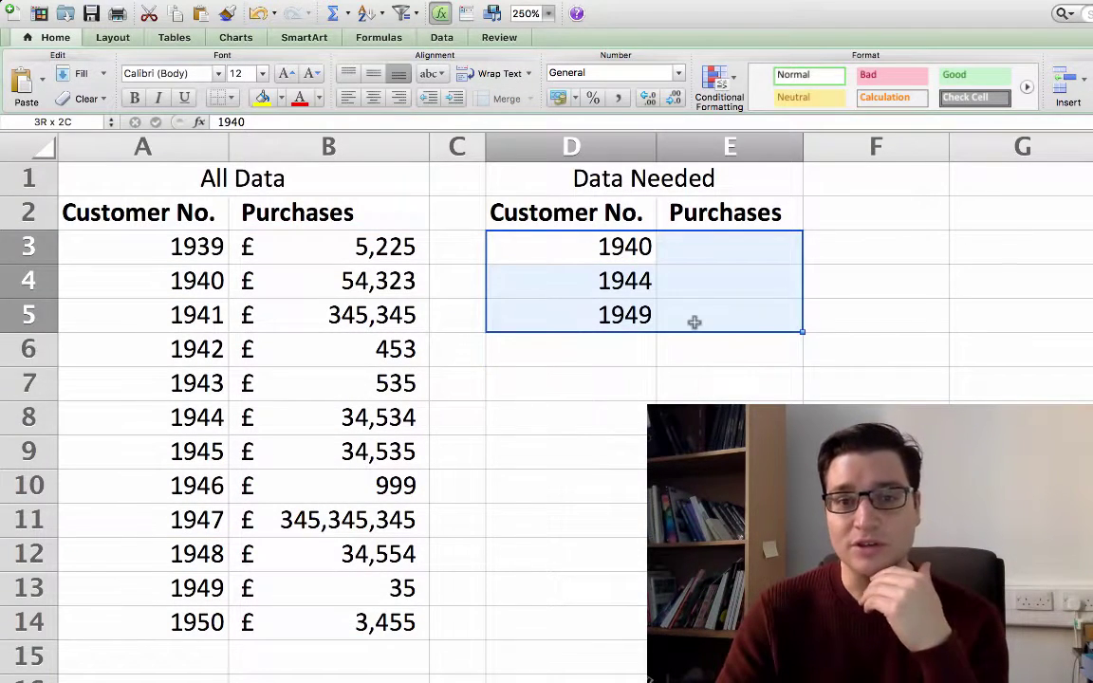
pyautogui.click(702, 339)
pyautogui.click(562, 248)
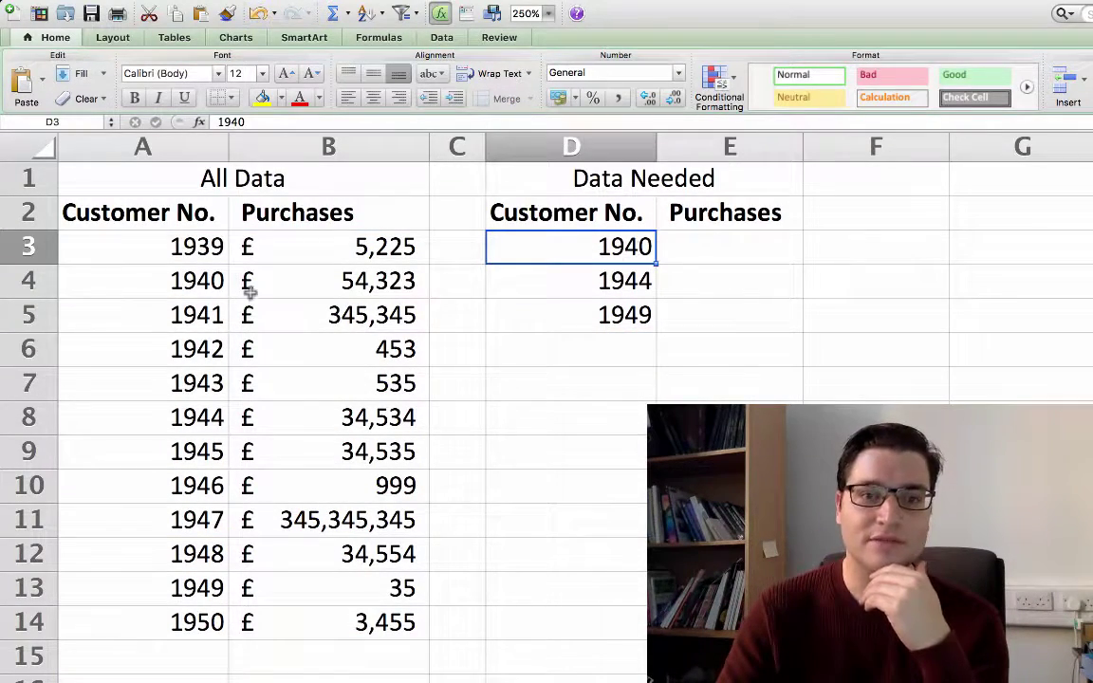
# - Apply the green Good style to the All Data rows for customers 1940, 1944 and 1949
pyautogui.moveTo(142, 280); pyautogui.dragTo(321, 285)
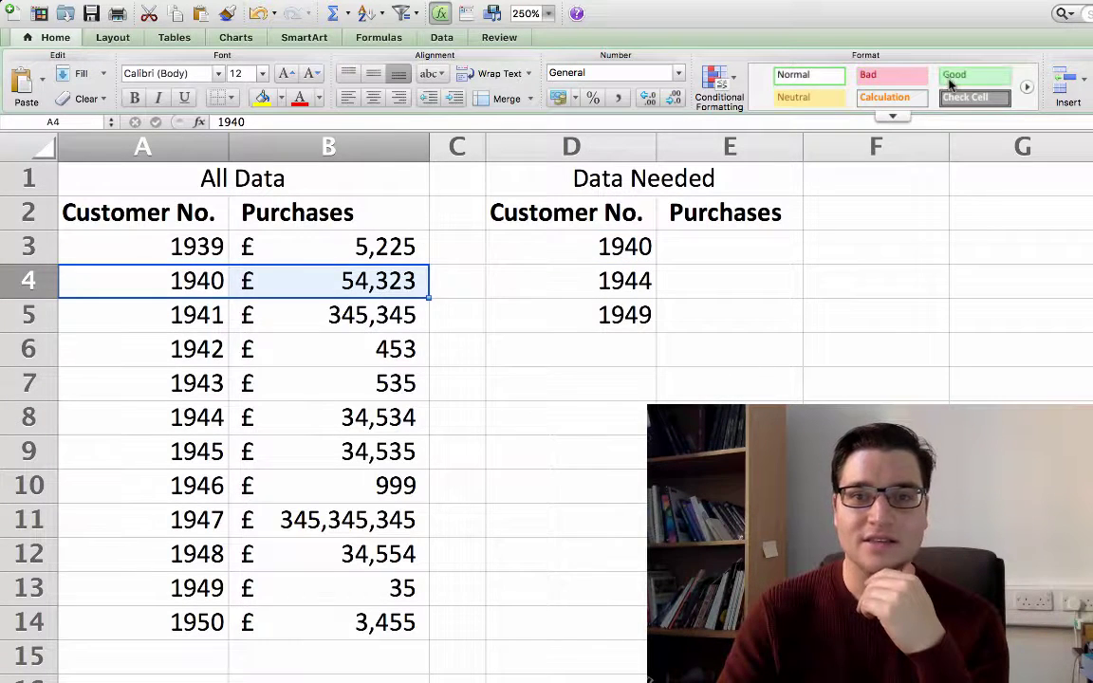
pyautogui.click(974, 75)
pyautogui.moveTo(128, 417); pyautogui.dragTo(394, 409)
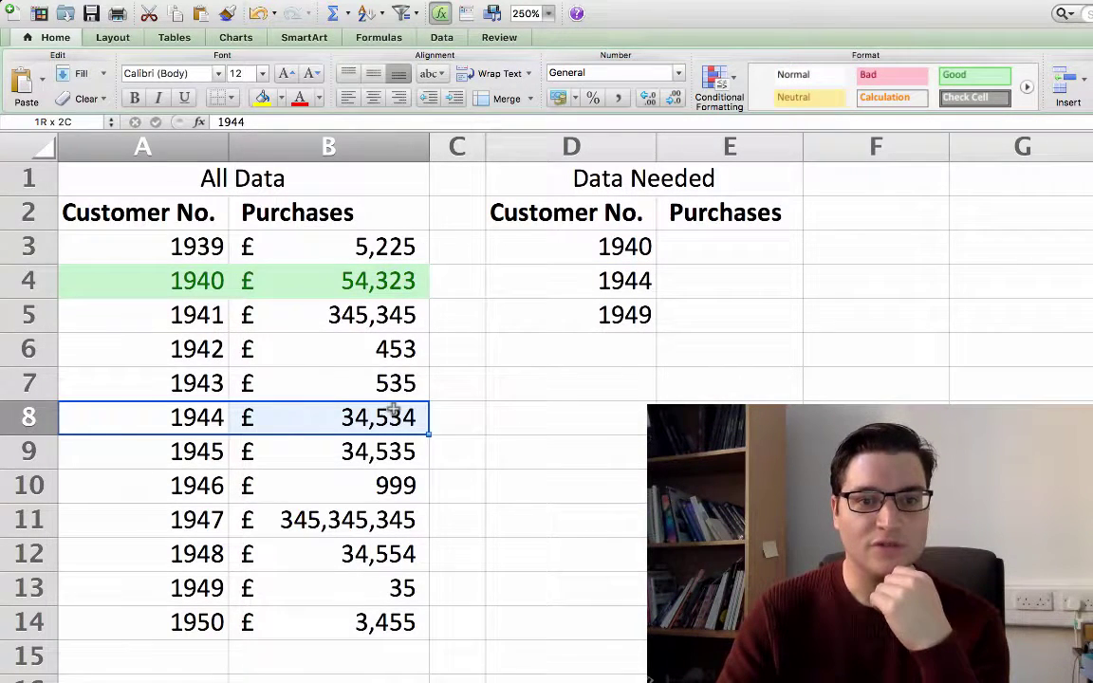
pyautogui.click(963, 76)
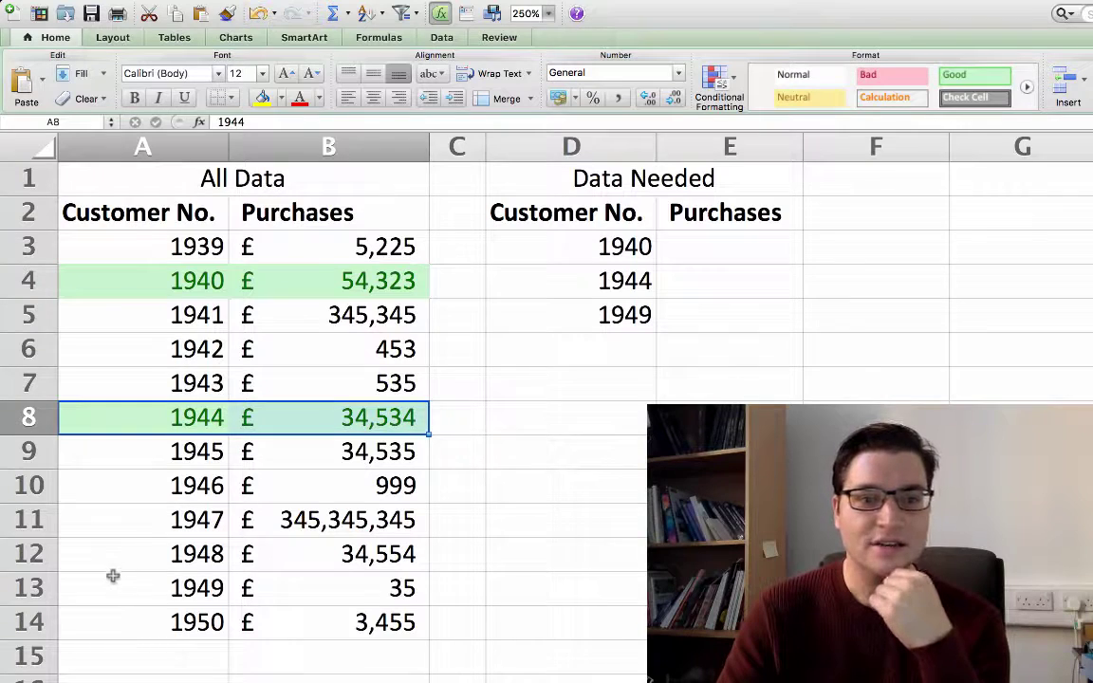
pyautogui.moveTo(112, 575); pyautogui.dragTo(394, 588)
pyautogui.click(977, 76)
pyautogui.click(729, 417)
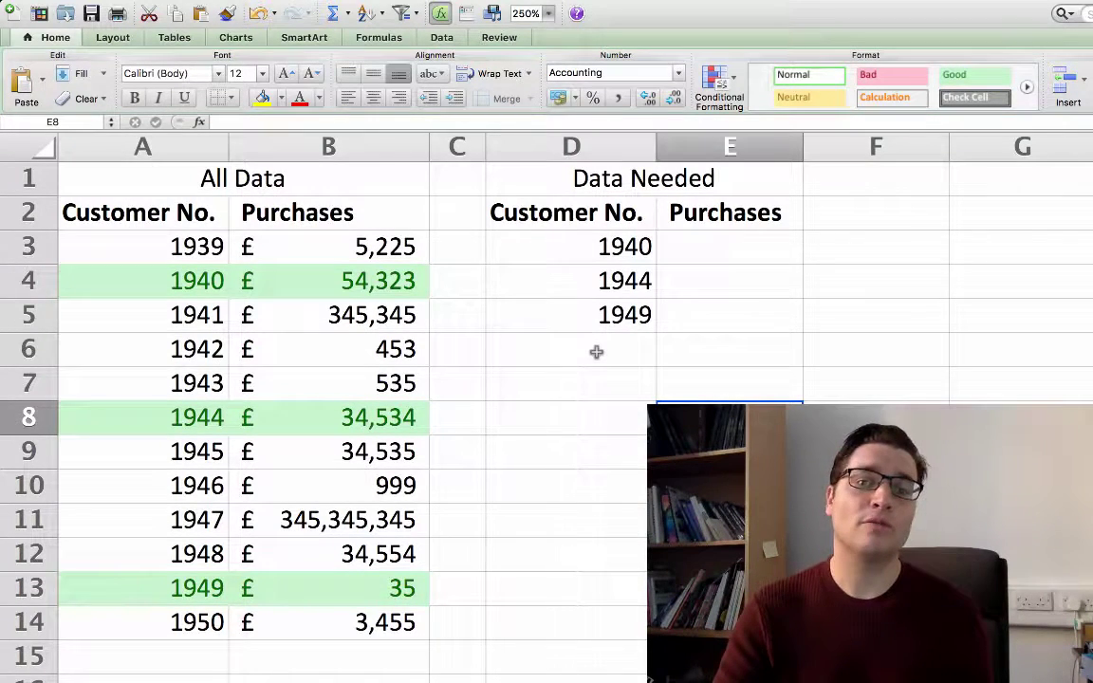
pyautogui.moveTo(593, 249); pyautogui.dragTo(594, 320)
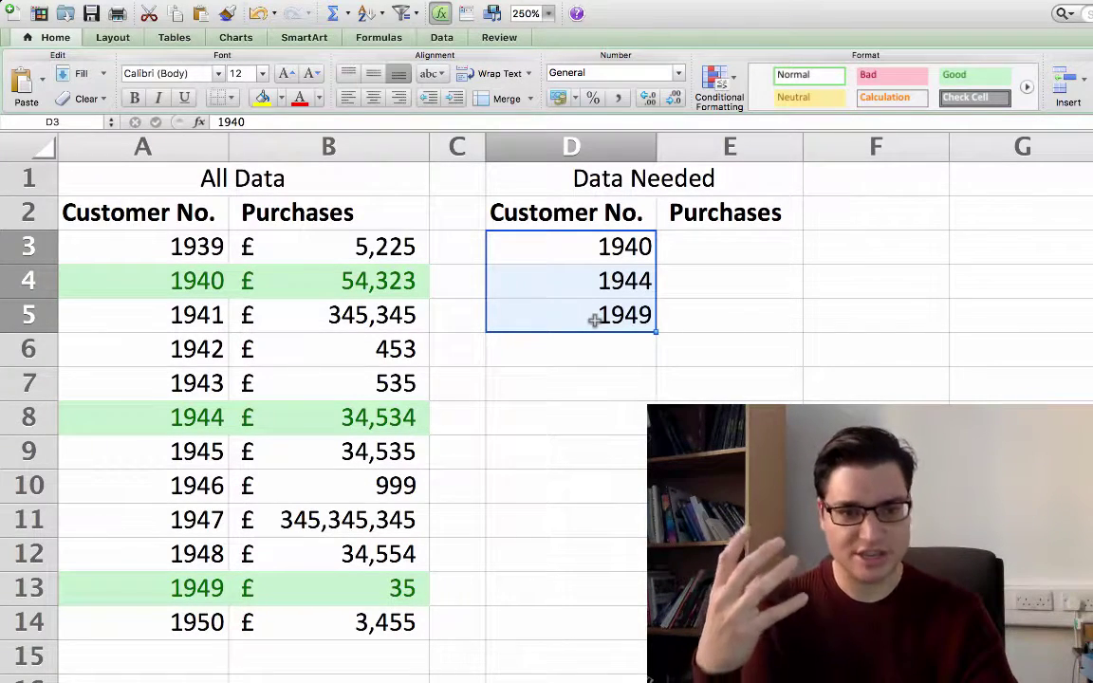
# - Begin typing =vlookup( in E3 with customer number D3 as the lookup value
pyautogui.click(597, 322)
pyautogui.click(612, 349)
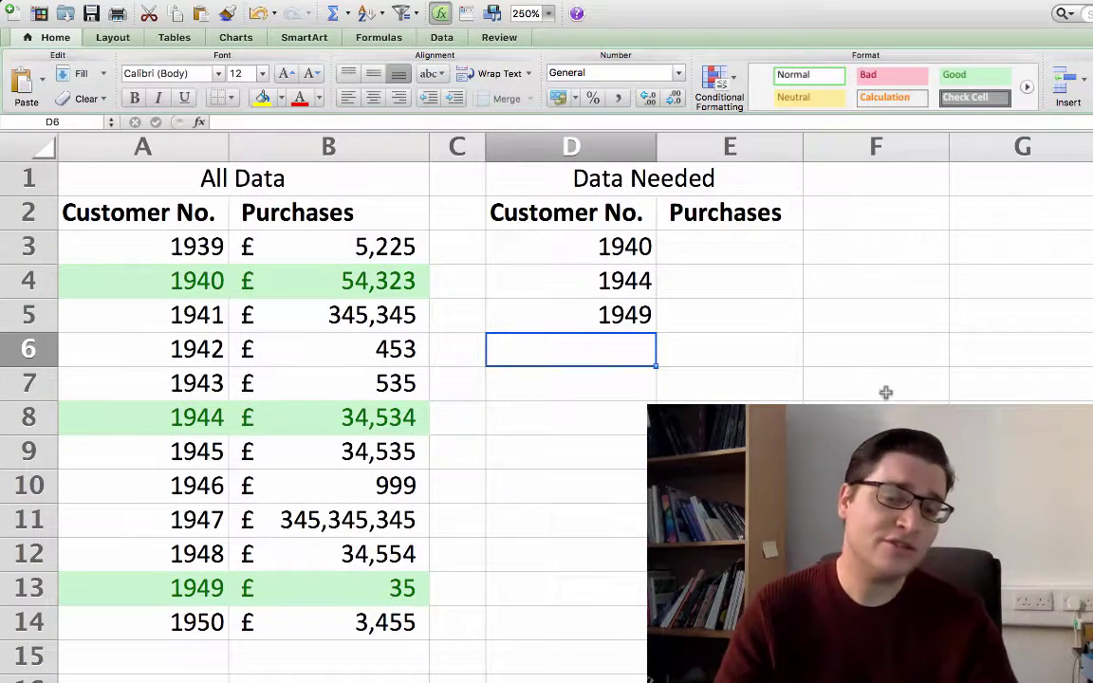
pyautogui.click(738, 254)
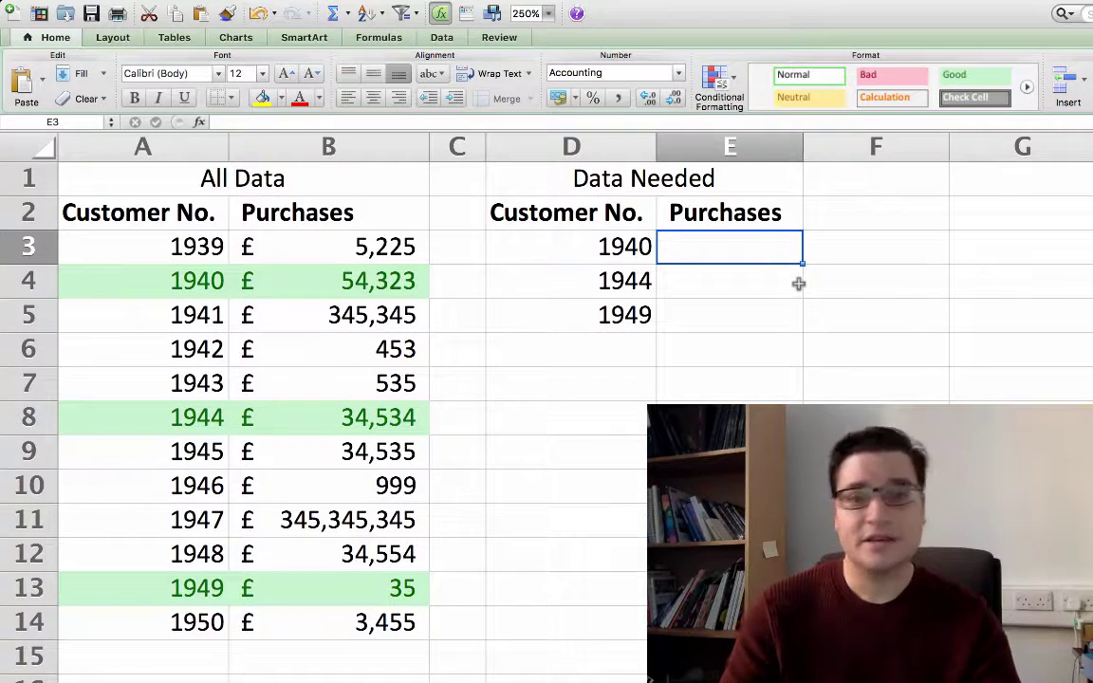
pyautogui.write('=vlook')
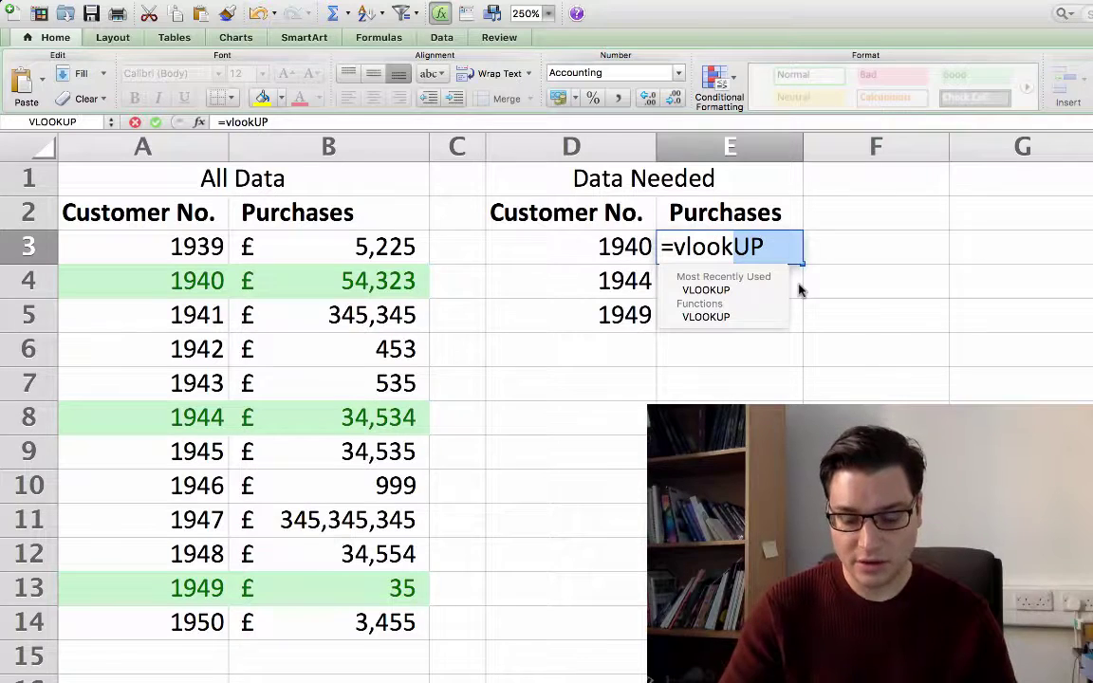
pyautogui.write('up(')
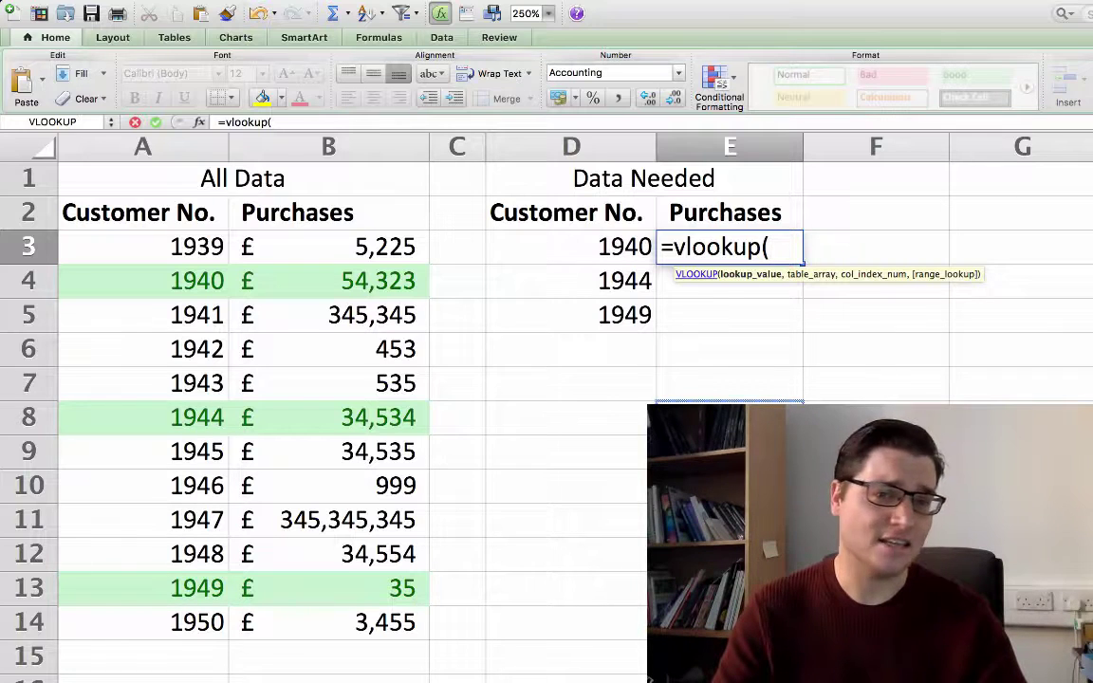
pyautogui.click(582, 249)
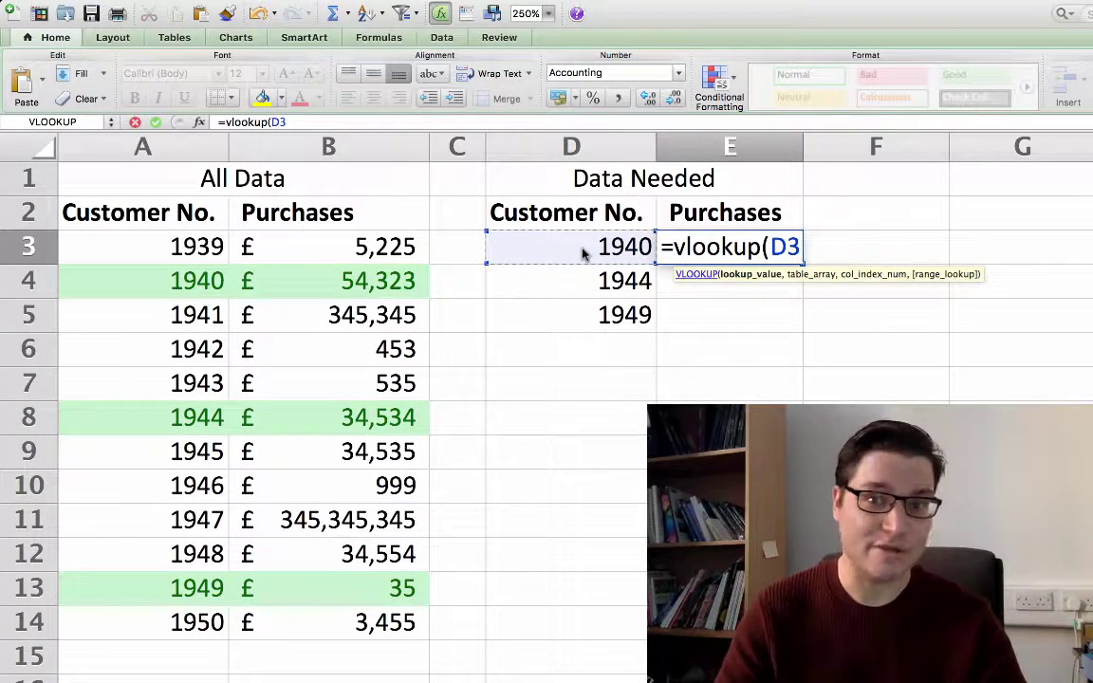
# - Add the All Data range A2:B14 as the table array, so the formula reads =vlookup(D3,A2:B14,
pyautogui.write(',')
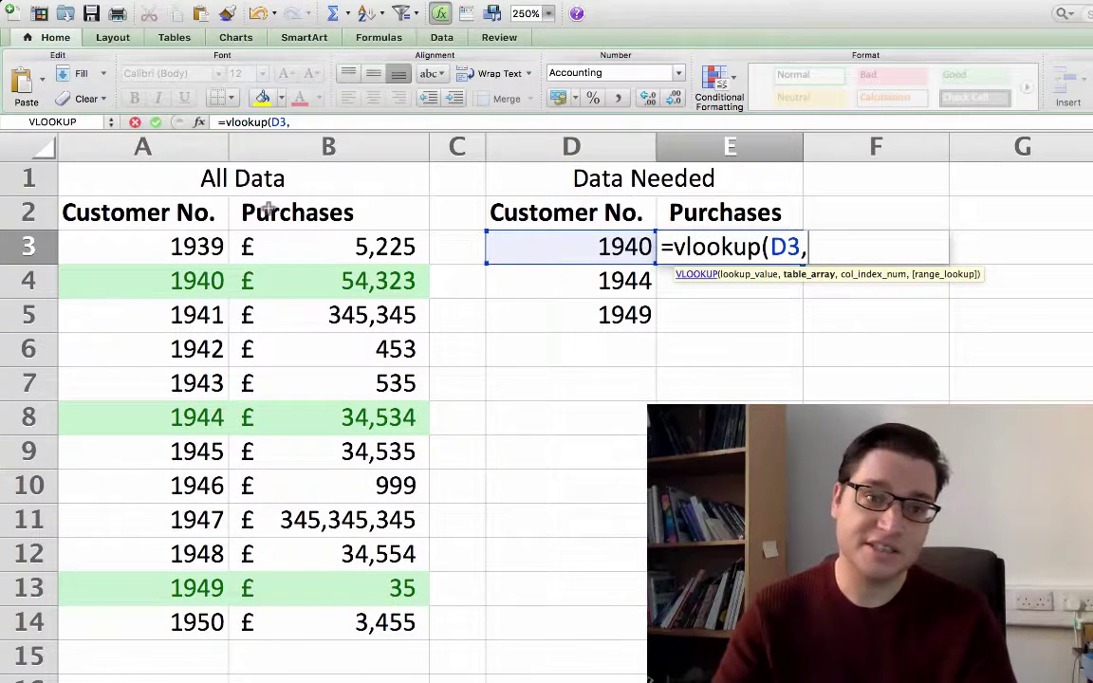
pyautogui.moveTo(122, 215); pyautogui.dragTo(316, 636)
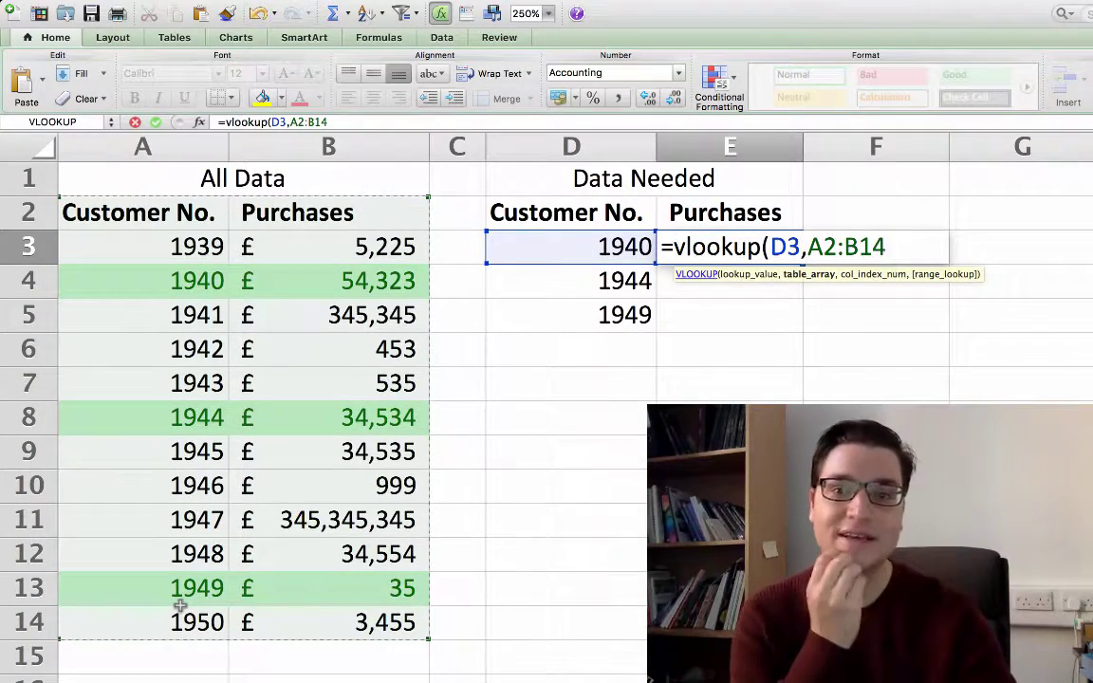
pyautogui.write(',')
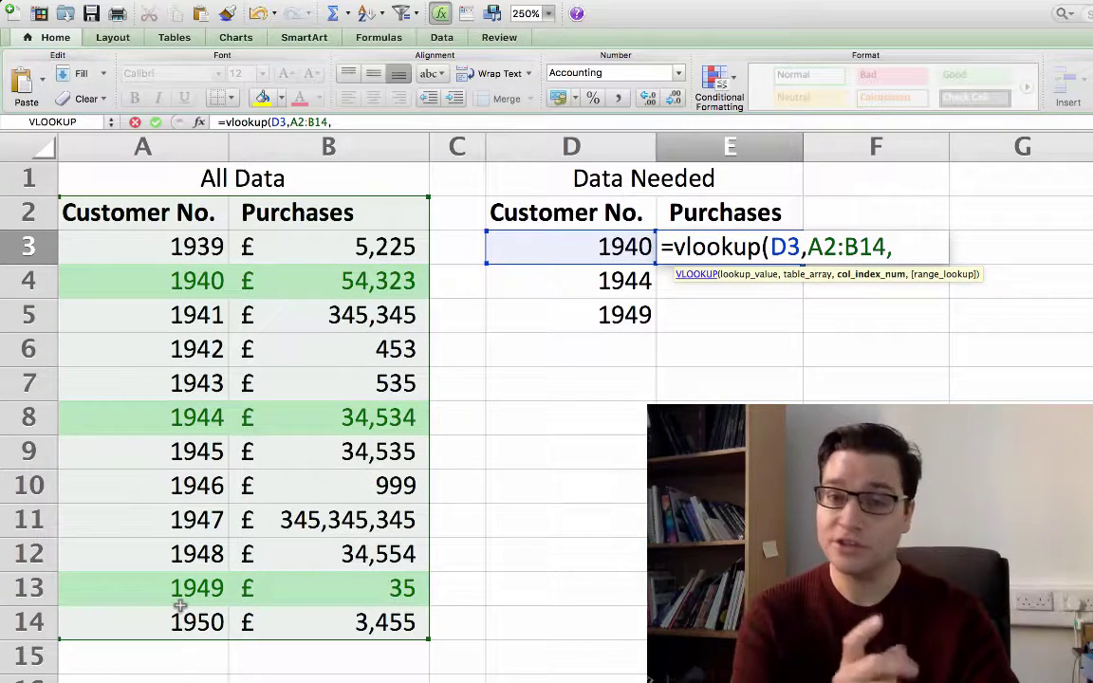
# - Finish the formula as =vlookup(D3,A2:B14,2,0) for column 2 with an exact match
pyautogui.write('2')
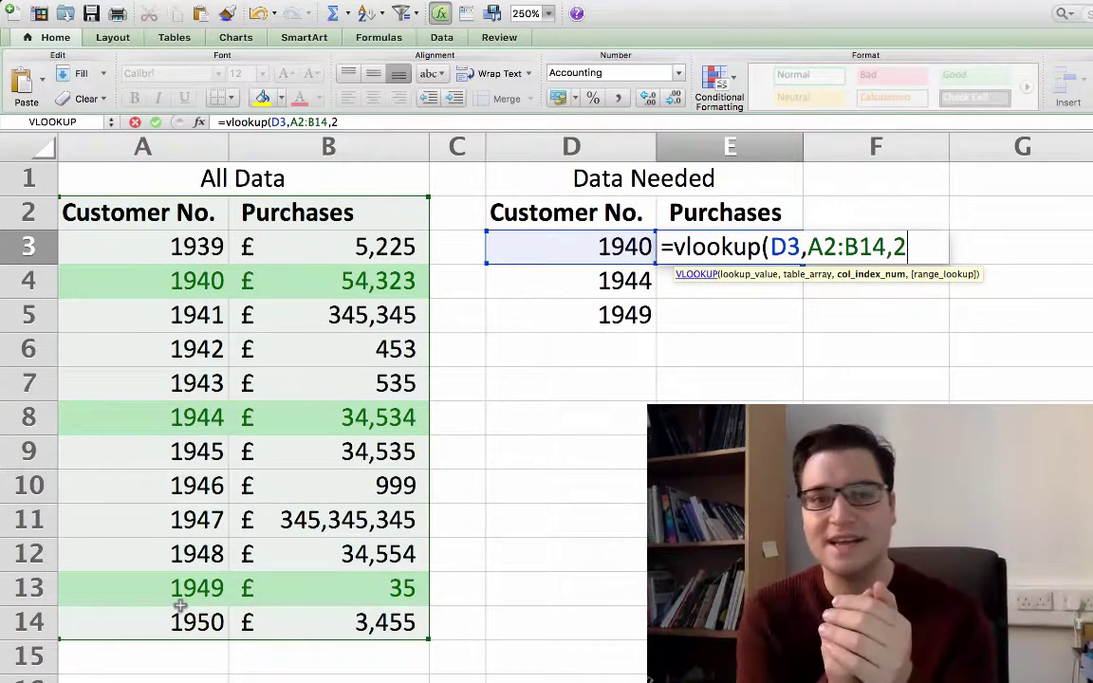
pyautogui.write(',0')
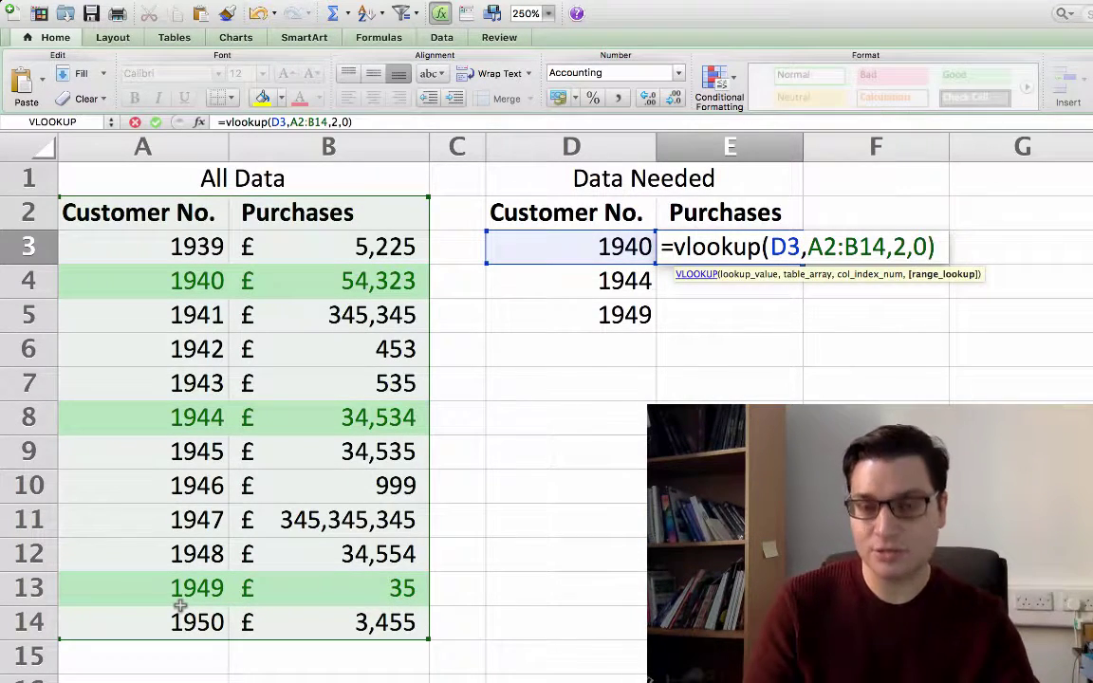
pyautogui.press('Right')
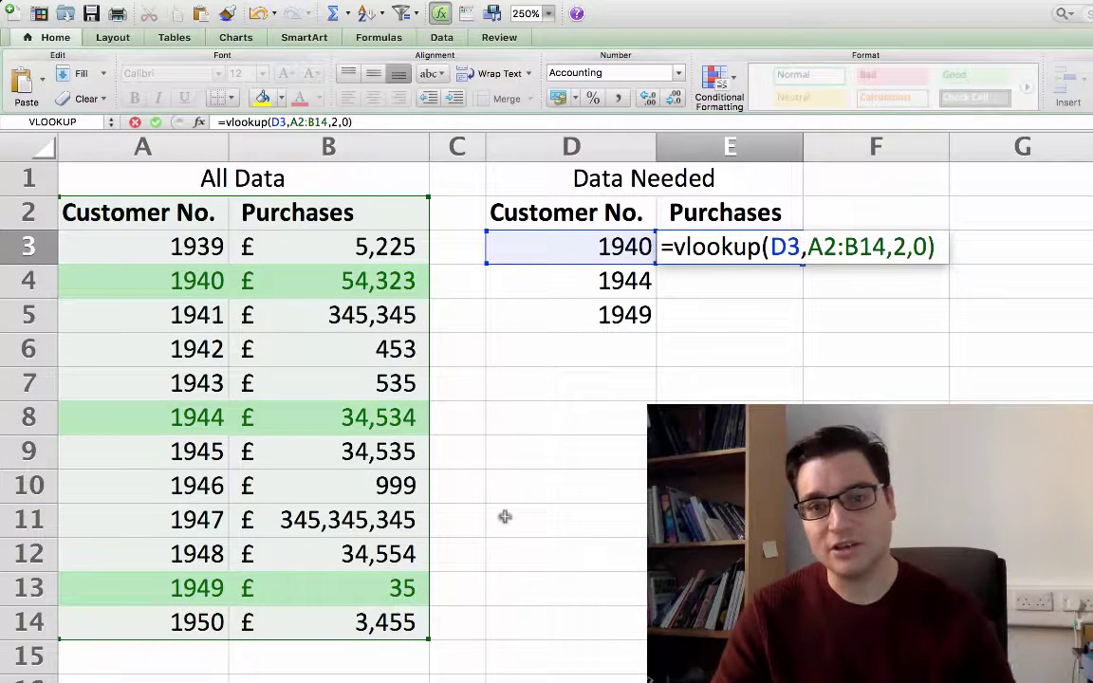
pyautogui.click(817, 247)
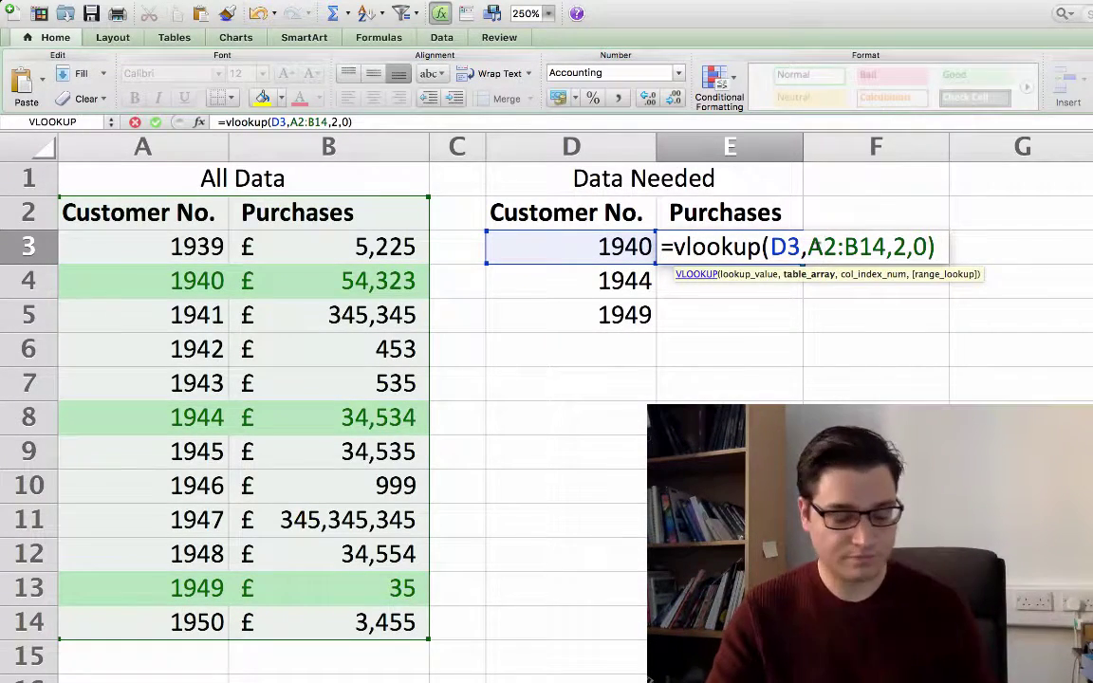
# - Lock the range to A$2:B$14 and enter the formula, giving £54,323 in E3
pyautogui.write('$2:B')
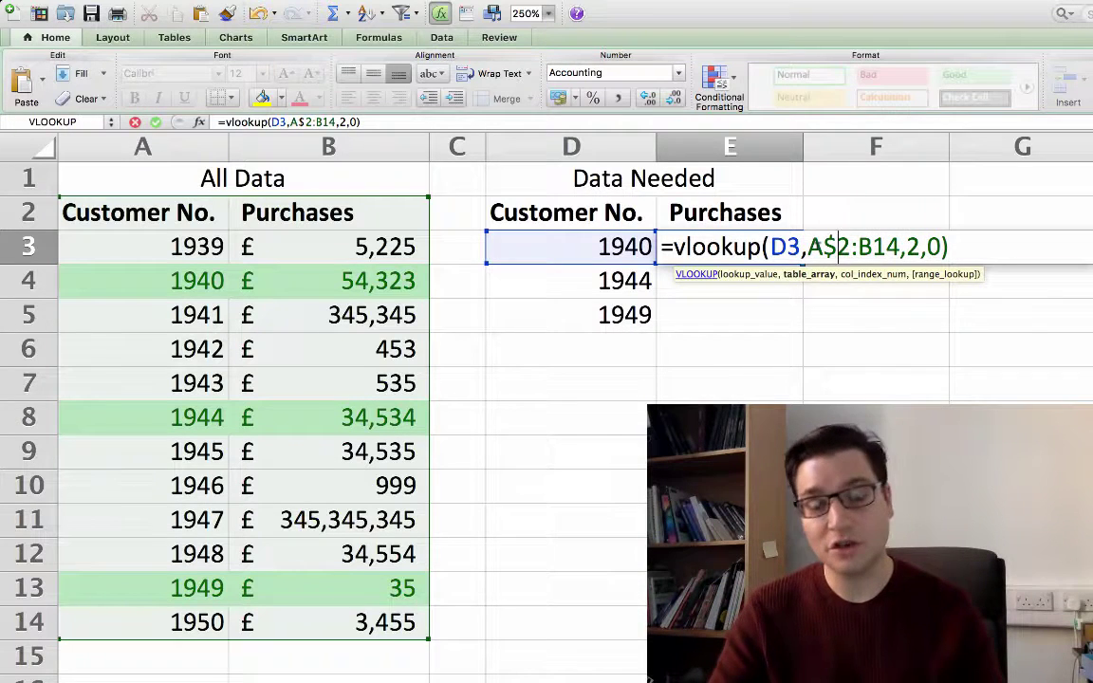
pyautogui.write('$')
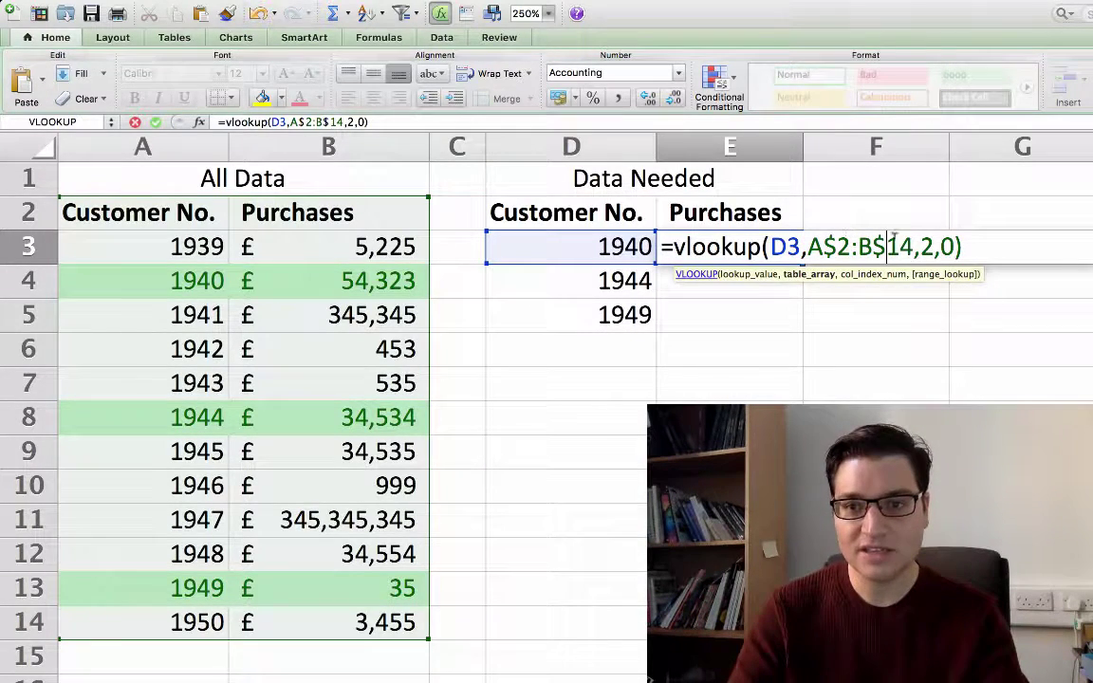
pyautogui.click(968, 243)
pyautogui.press('Return')
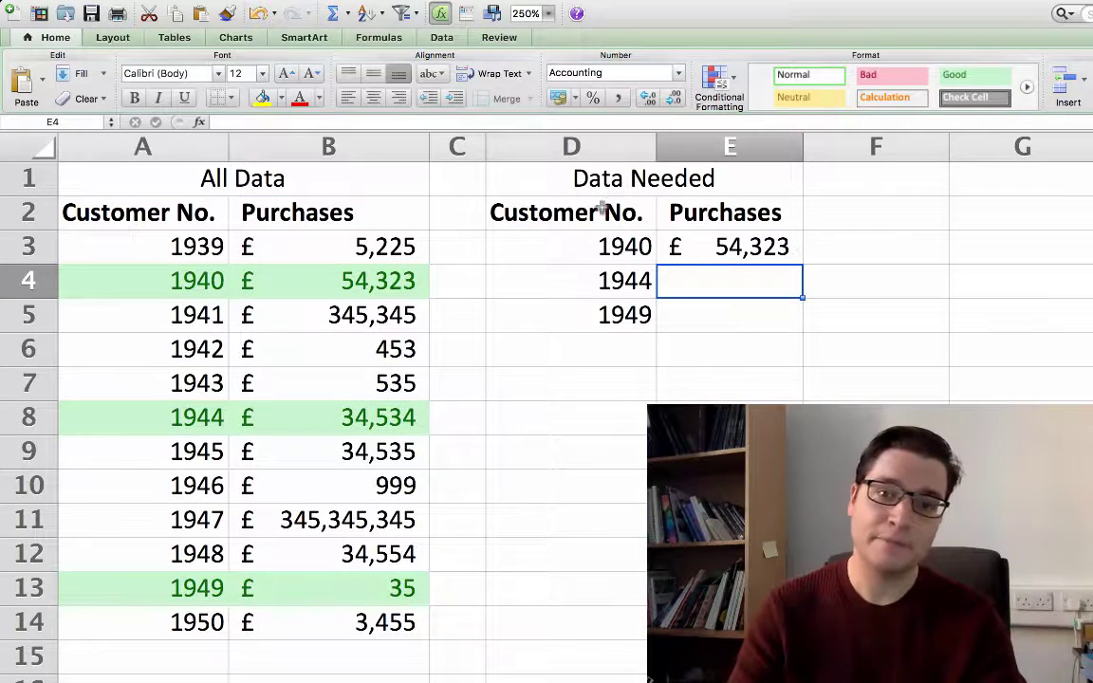
# - Fill the E3 lookup down to E5, returning £34,534 for 1944 and £35 for 1949
pyautogui.moveTo(539, 244); pyautogui.dragTo(691, 247)
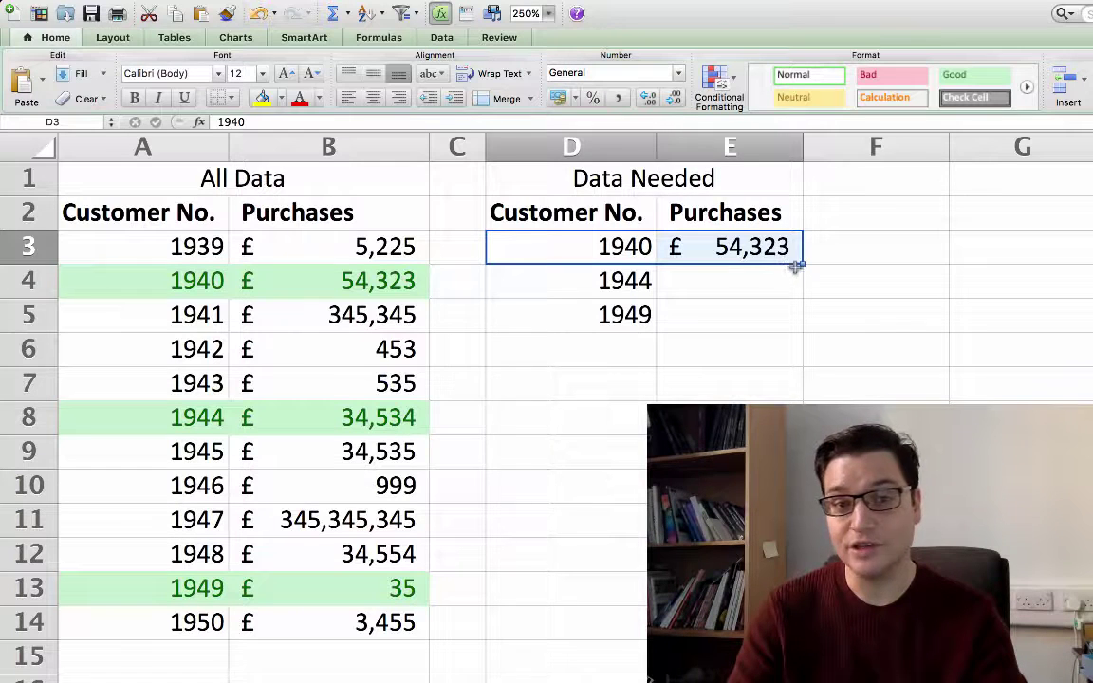
pyautogui.click(402, 289)
pyautogui.click(742, 246)
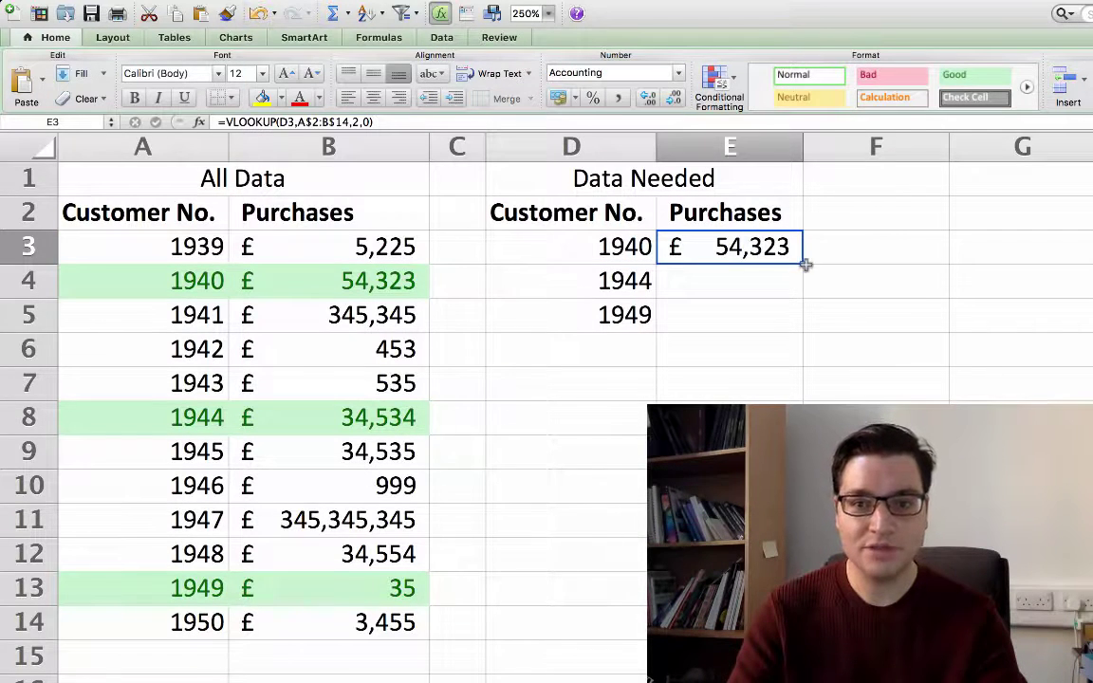
pyautogui.moveTo(802, 262); pyautogui.dragTo(803, 317)
pyautogui.click(875, 281)
pyautogui.moveTo(607, 281); pyautogui.dragTo(702, 289)
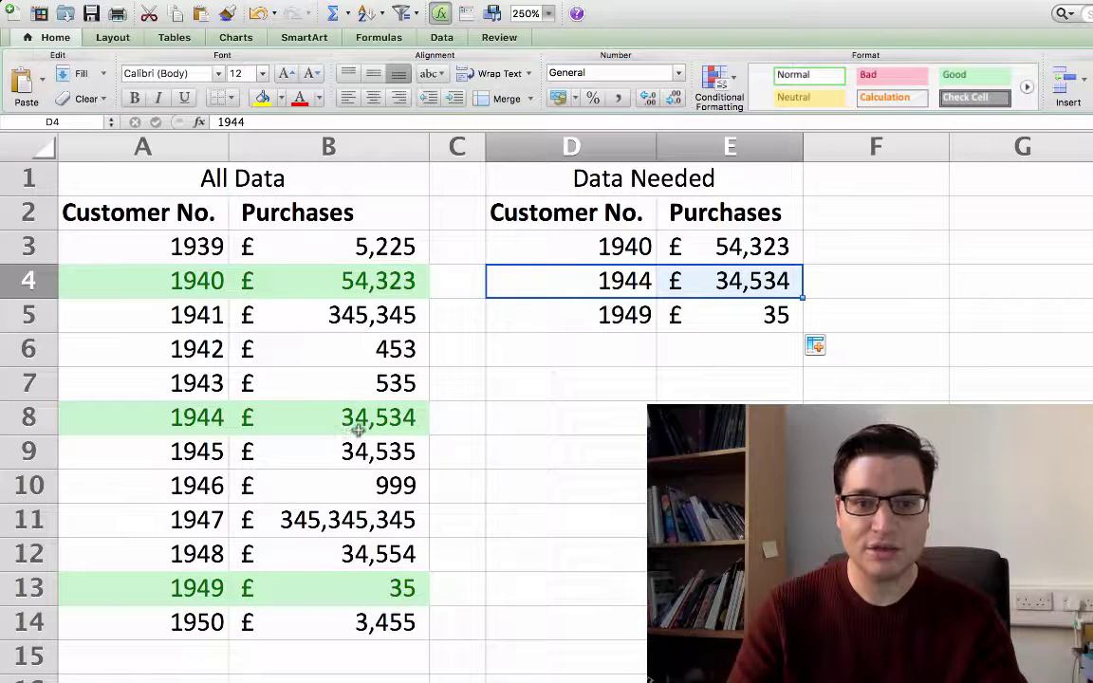
pyautogui.click(670, 324)
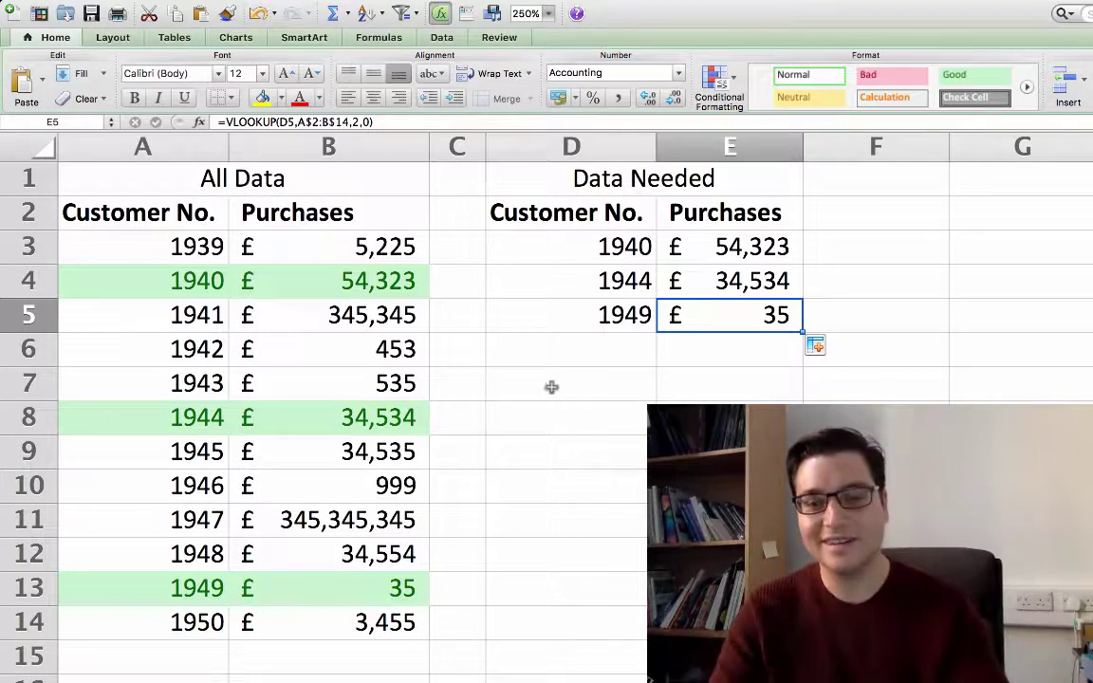
# - Replace customer 1944 in D4 with 1950, updating its purchases to £3,455, then select D3:E5
pyautogui.click(607, 315)
pyautogui.click(614, 281)
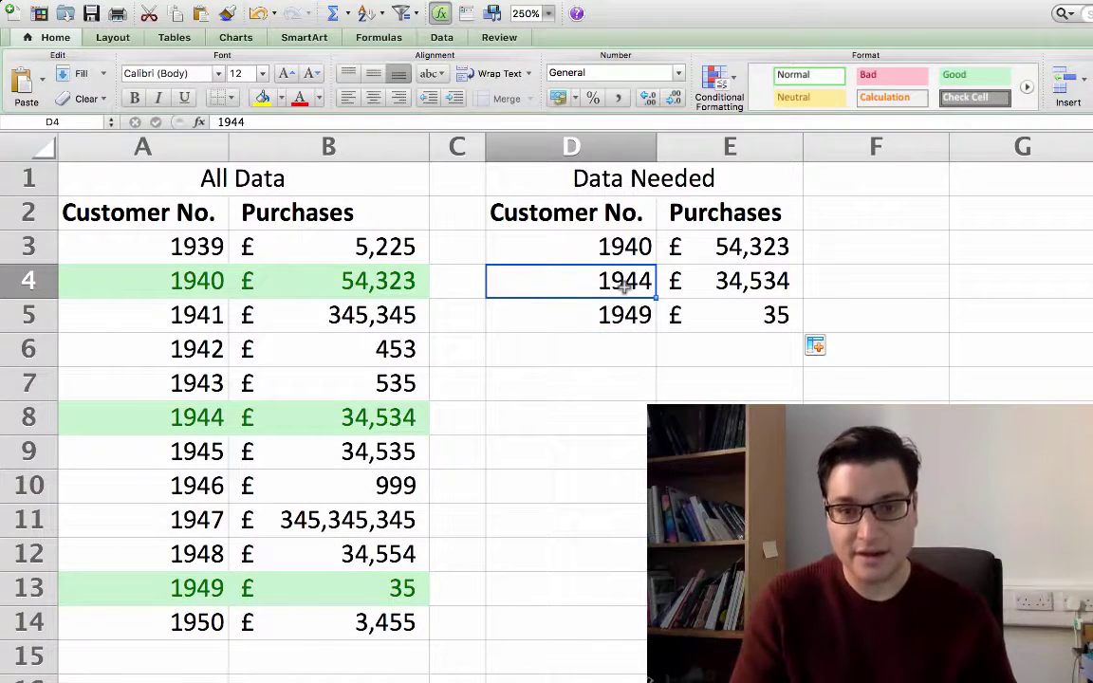
pyautogui.write('1950')
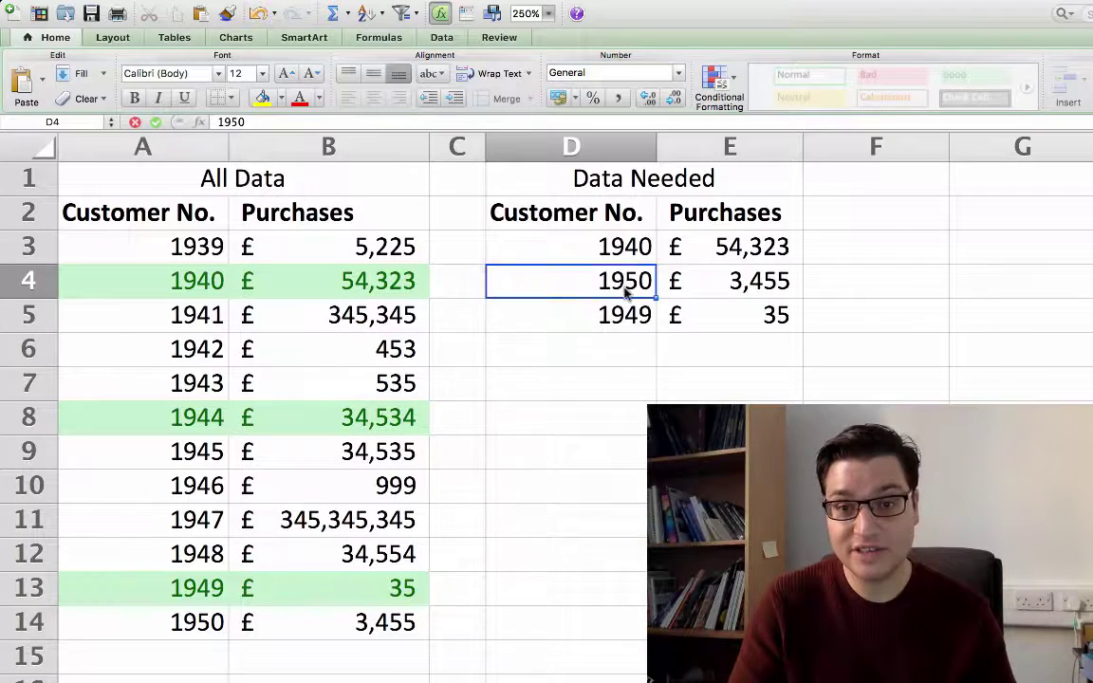
pyautogui.press('Return')
pyautogui.click(322, 622)
pyautogui.click(578, 379)
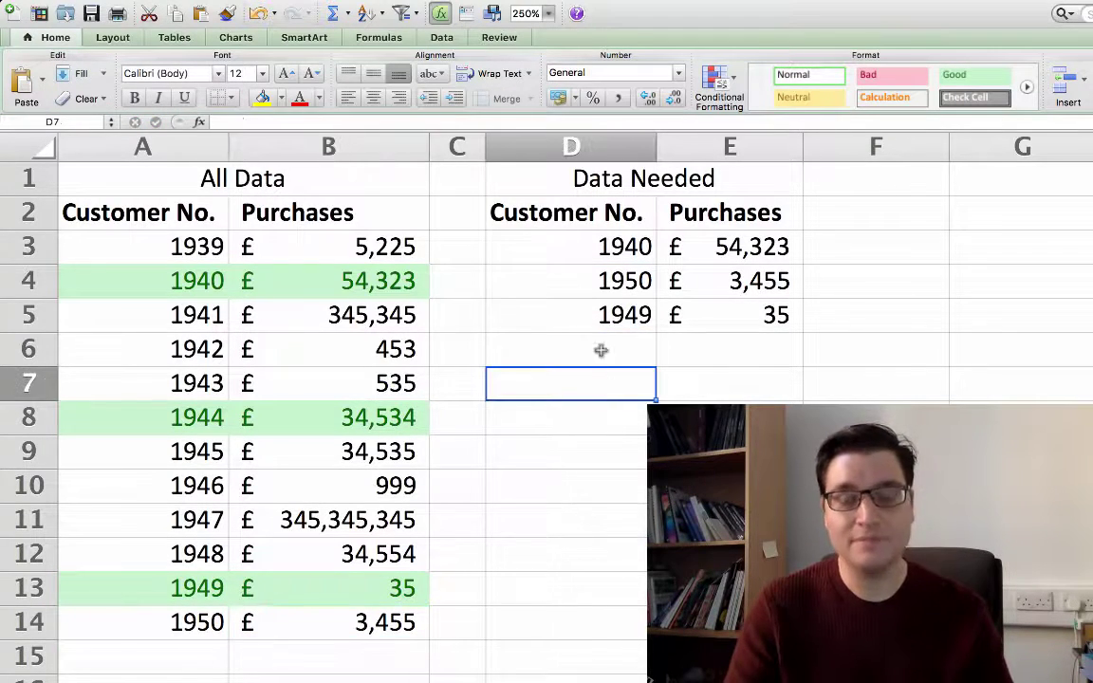
pyautogui.moveTo(585, 248); pyautogui.dragTo(700, 321)
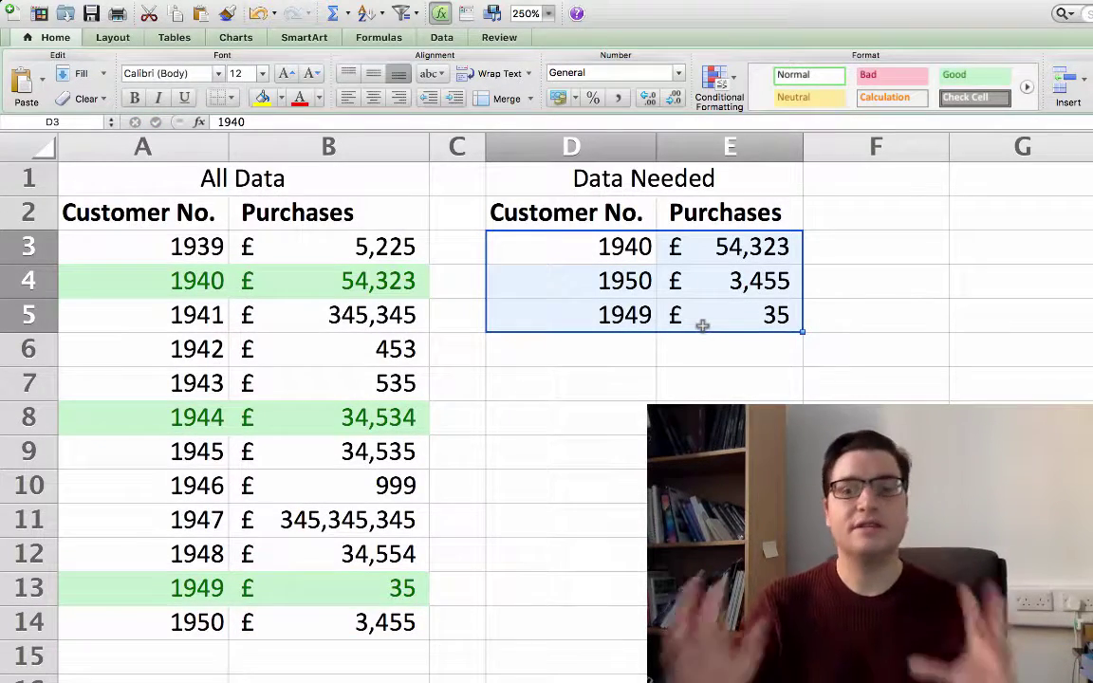